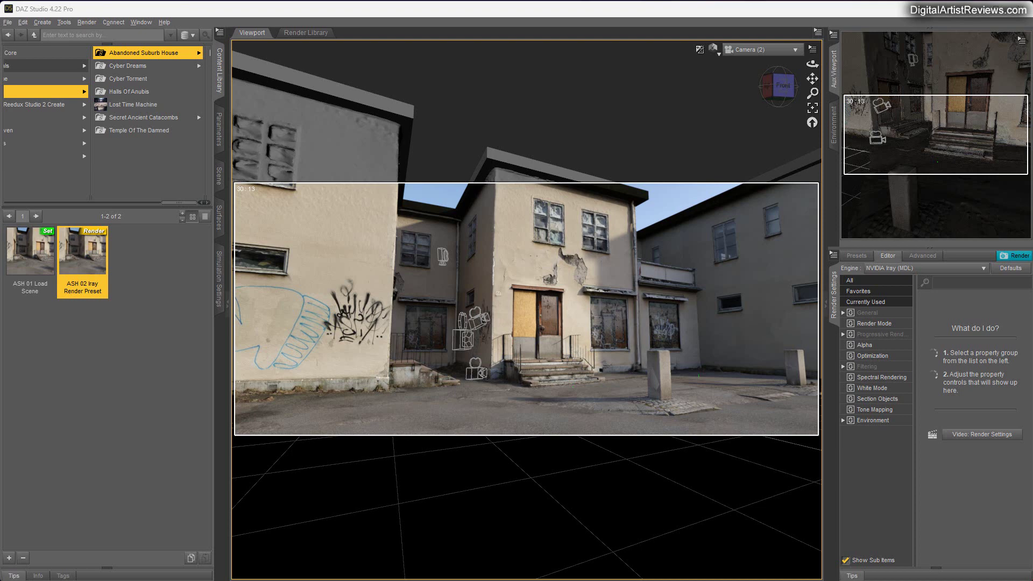
- Look through the scene from Camera, Camera (3) and Camera (4), and return to Camera (2)
left_click(777, 49)
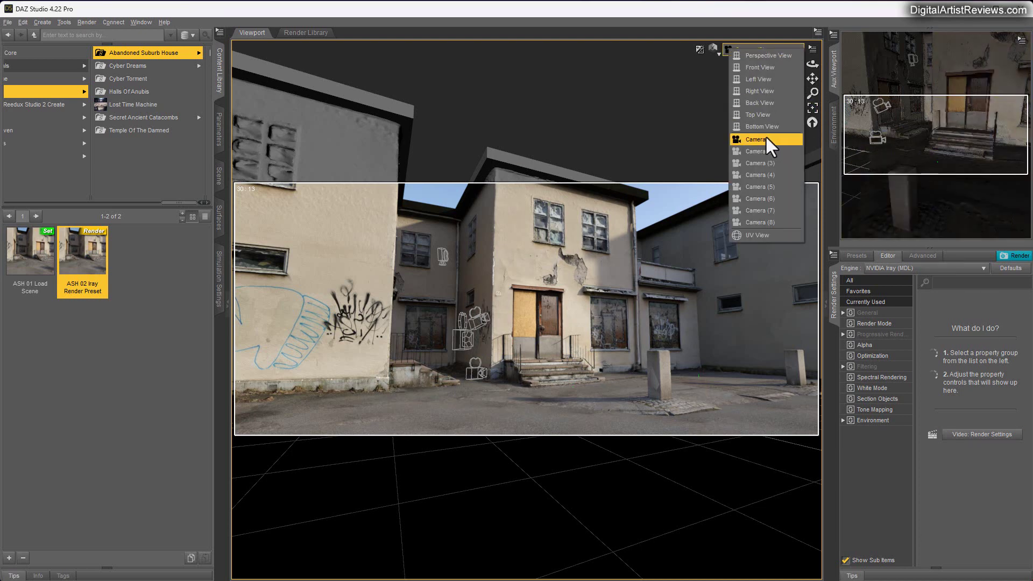
left_click(770, 138)
left_click(775, 50)
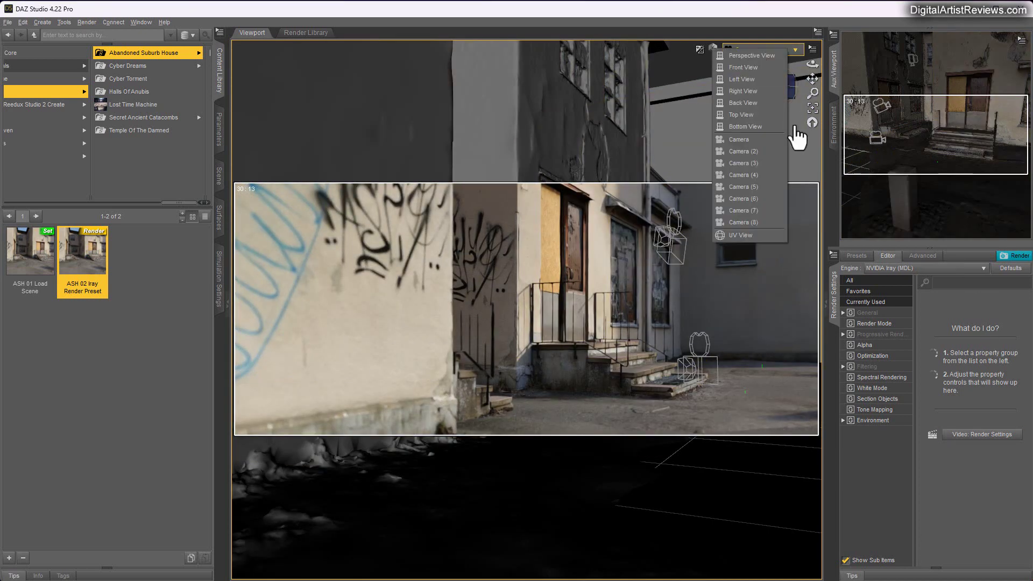
left_click(744, 163)
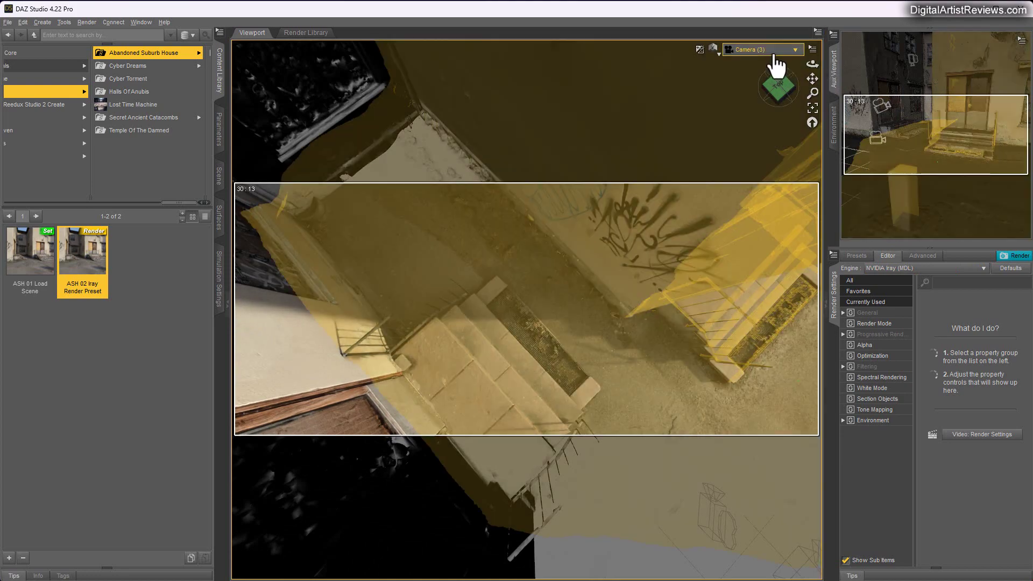
left_click(775, 50)
left_click(768, 169)
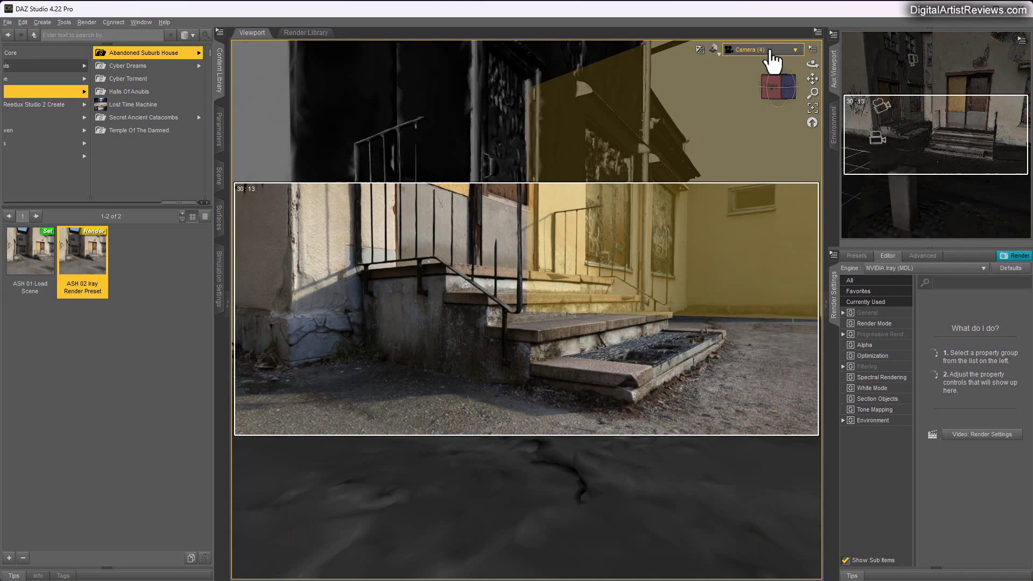
left_click(775, 50)
left_click(760, 152)
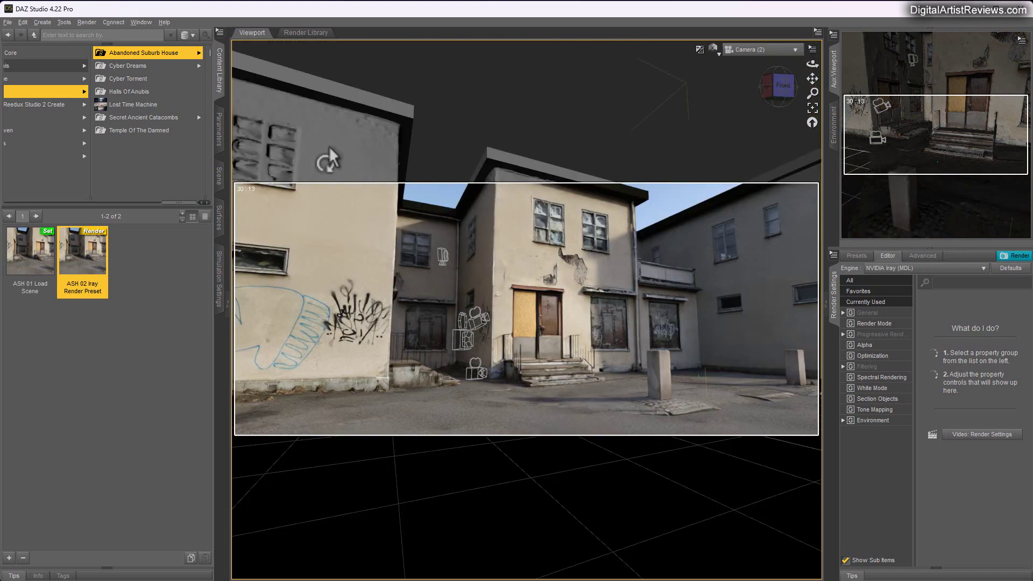
- Switch the viewport to Perspective View and show the whole building set from the front
left_click(737, 63)
left_click(730, 61)
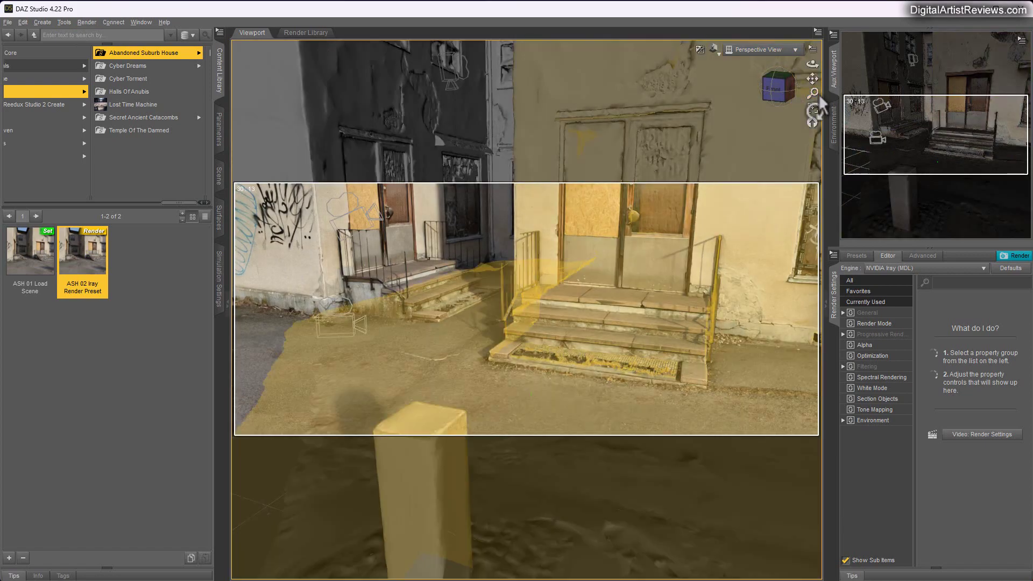
mouse_move(813, 93)
left_mouse_down()
mouse_move(812, 108)
mouse_move(813, 73)
left_mouse_up()
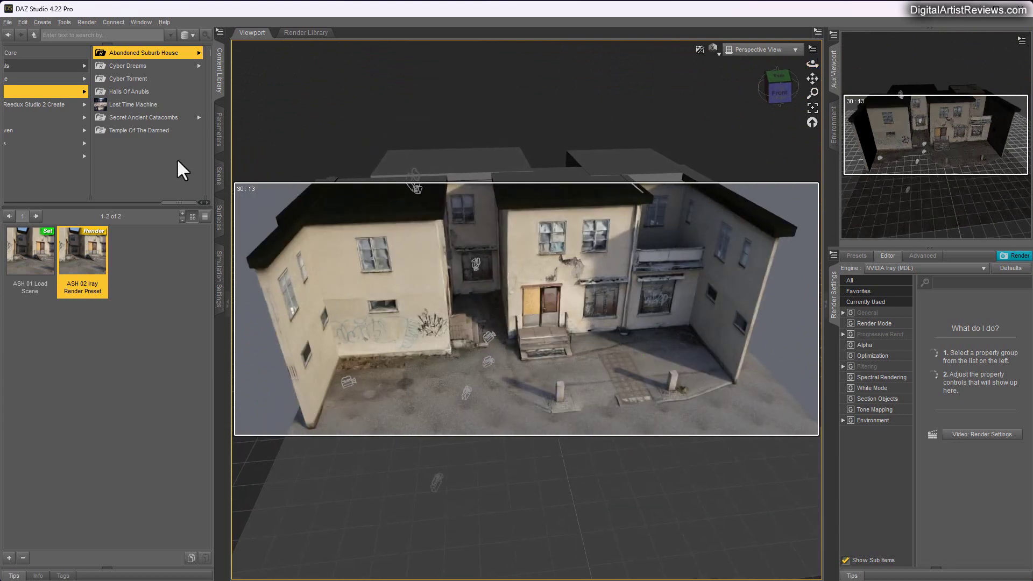
- Delete the Roof Edge object and its four instances from the Abandoned Suburb House group
left_click(219, 183)
left_click(28, 85)
left_click(59, 99)
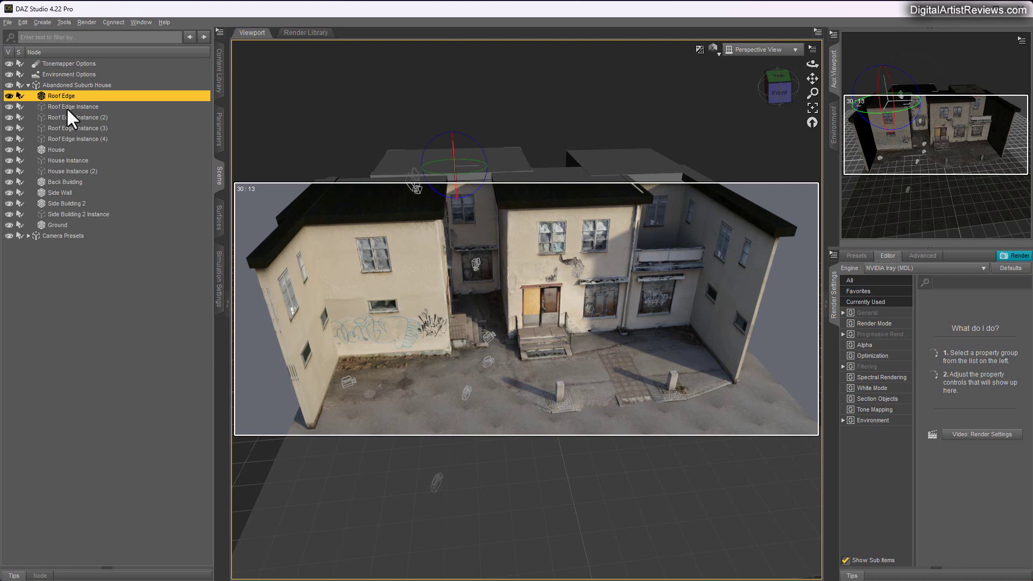
left_click(66, 119, "shift")
left_click(64, 138, "ctrl")
left_click(60, 129, "ctrl")
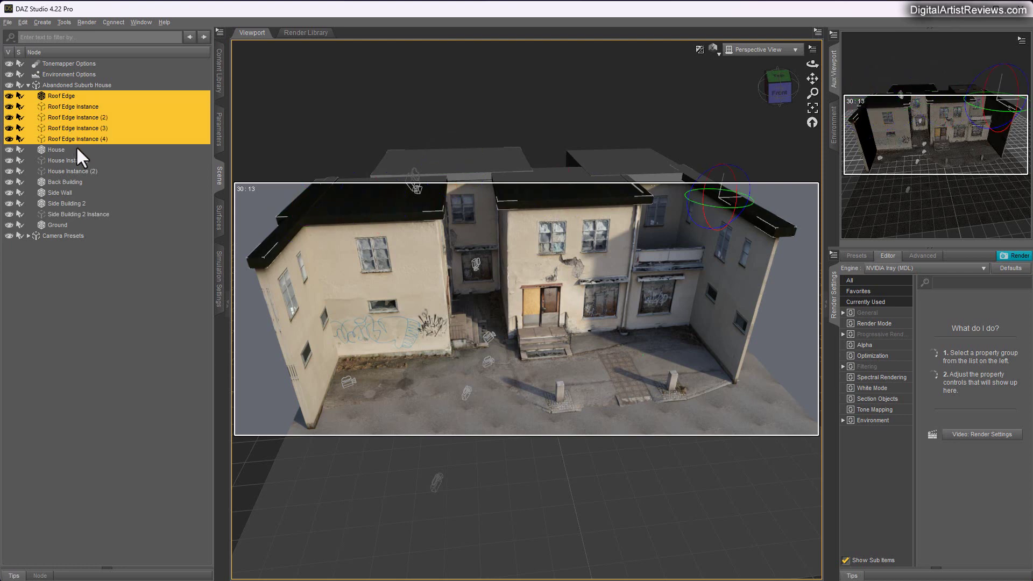
key("Delete")
- Delete the Back Building, Side Wall, Side Building 2 with its instance, and the Ground from the scene
left_click(58, 140)
left_click(63, 131, "ctrl")
left_click(60, 150, "ctrl")
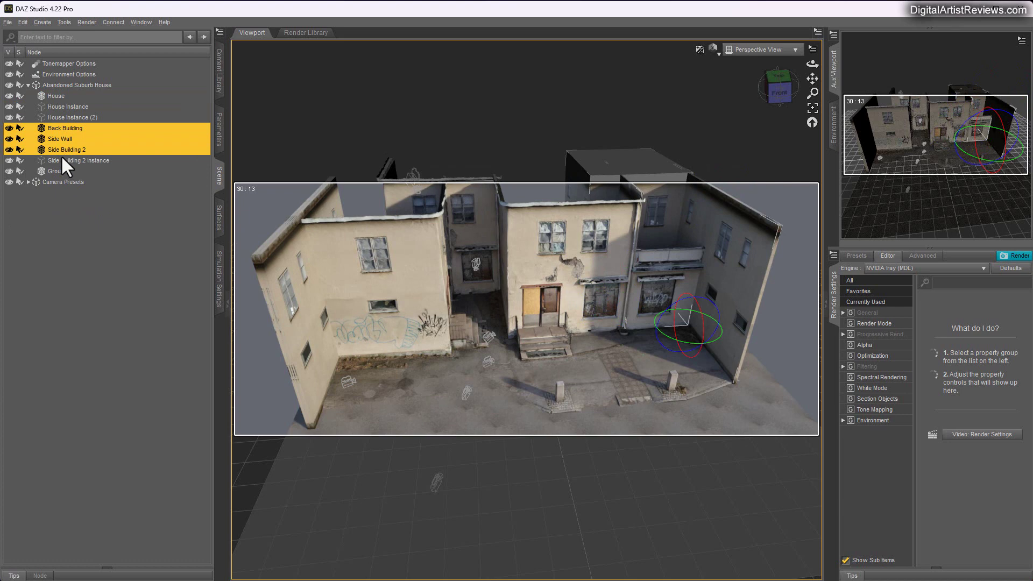
left_click(60, 159, "ctrl")
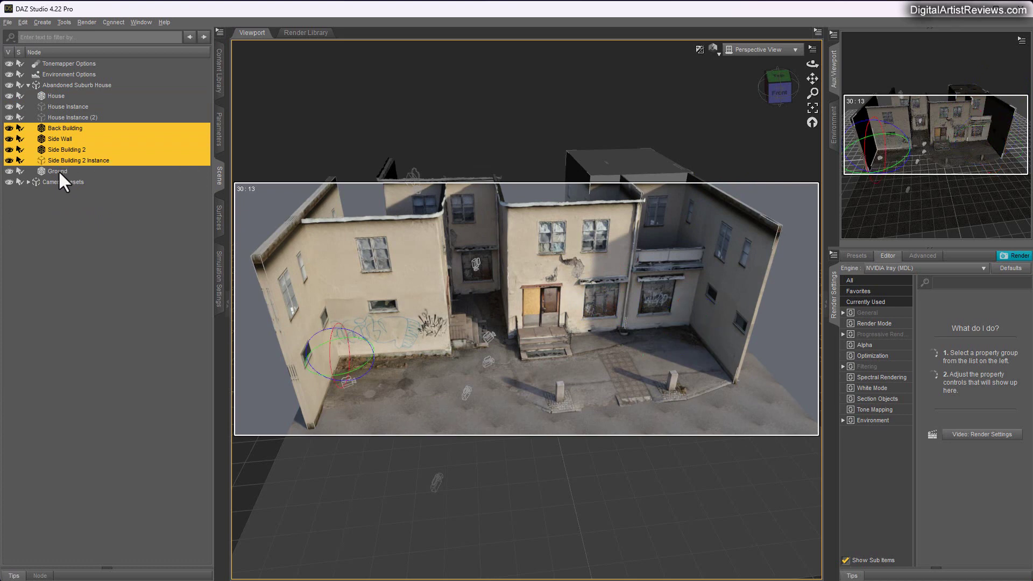
left_click(58, 170, "ctrl")
key("Delete")
- Delete House Instance and House Instance (2) so that only the original House is left
left_click(57, 108)
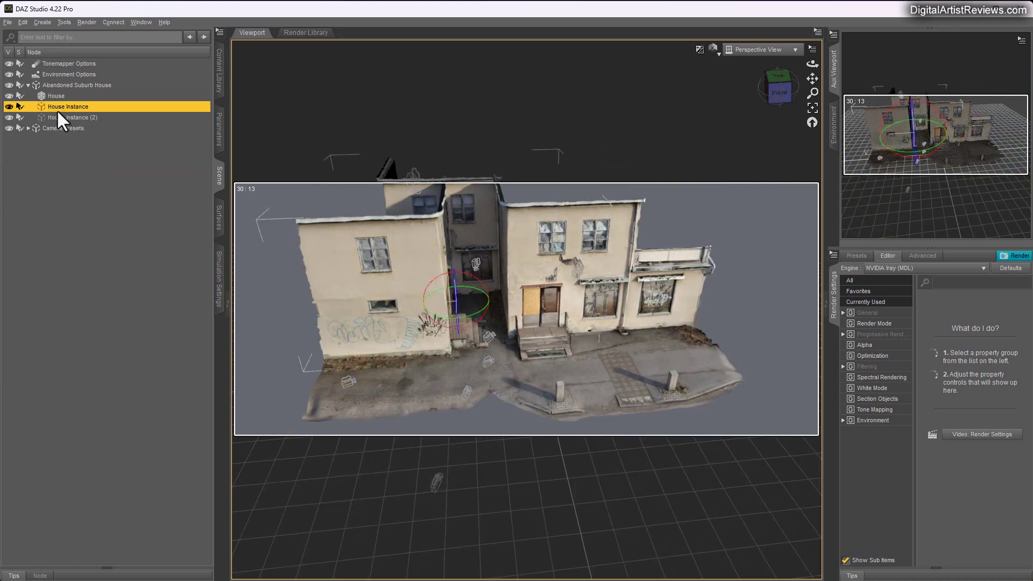
left_click(59, 118, "ctrl")
key("Delete")
- Create a node instance of the House
left_click_drag(812, 64, 770, 105)
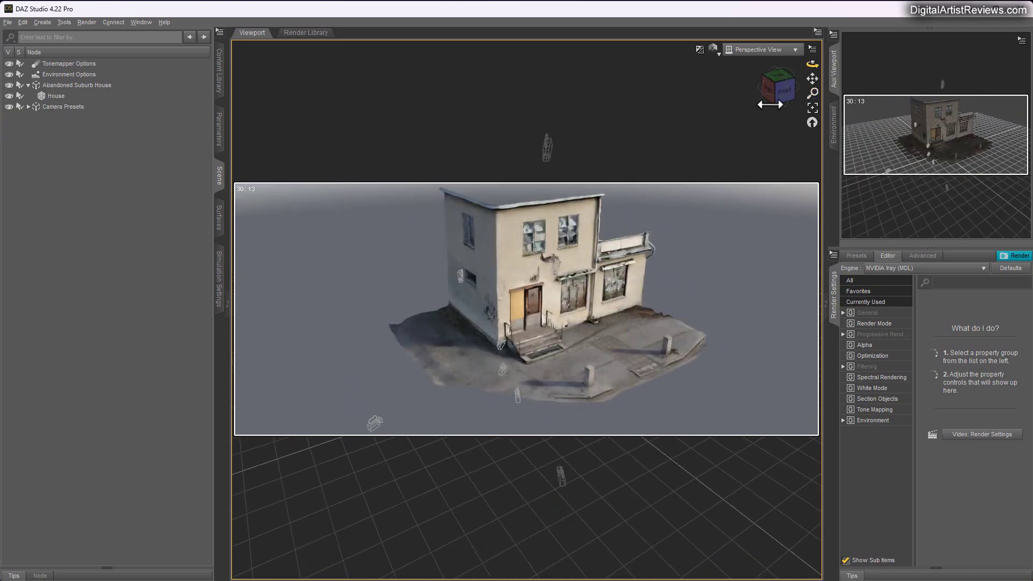
left_click_drag(813, 92, 811, 64)
left_click(55, 97)
left_click(42, 22)
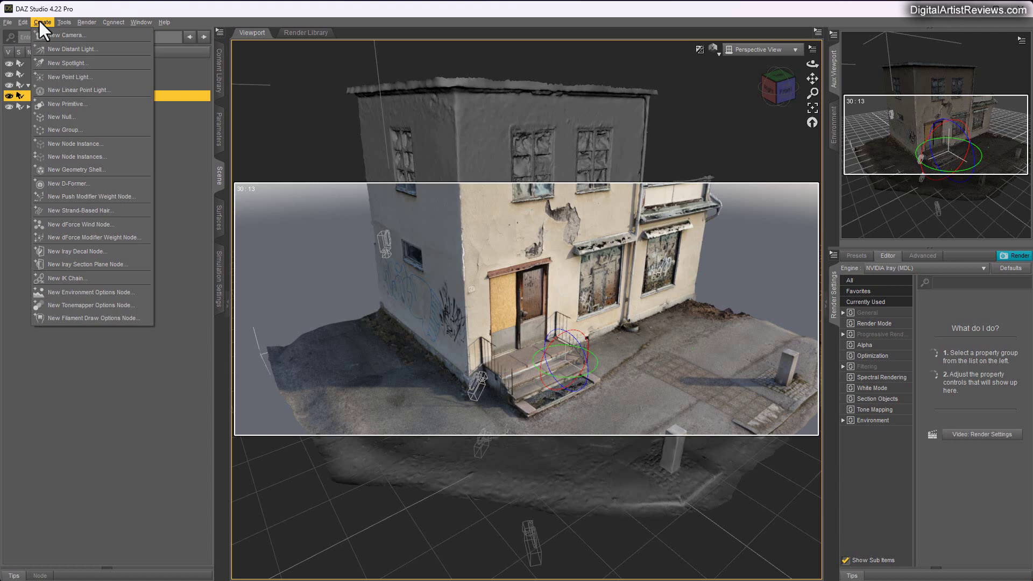
left_click(76, 143)
left_click(254, 321)
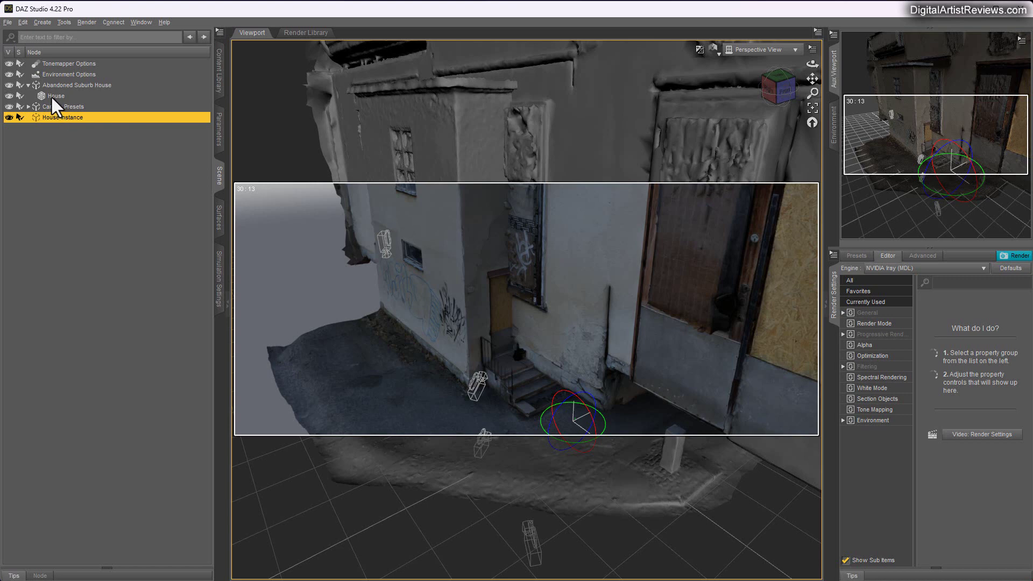
- Unparent the House from the Abandoned Suburb House group so it sits at the scene's root level
left_click(51, 96)
right_click(52, 95)
left_click(76, 149)
- Move the House Instance with the translate tool to stand beside the original house, on the side away from its shop windows
left_click(50, 117)
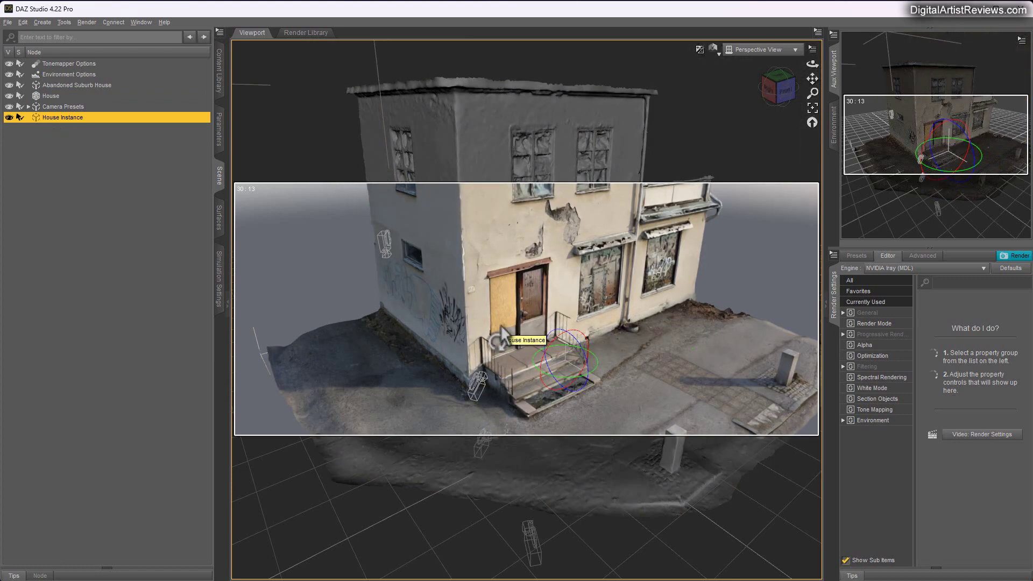
left_click(63, 22)
left_click(81, 86)
left_click_drag(562, 391, 237, 414)
left_click_drag(812, 64, 764, 65)
left_click_drag(814, 92, 813, 126)
left_click_drag(812, 64, 812, 59)
- Try rotating the House Instance around its Y axis, and reset the rotation to zero
left_click(220, 132)
left_click_drag(141, 144, 162, 143)
left_click(201, 144)
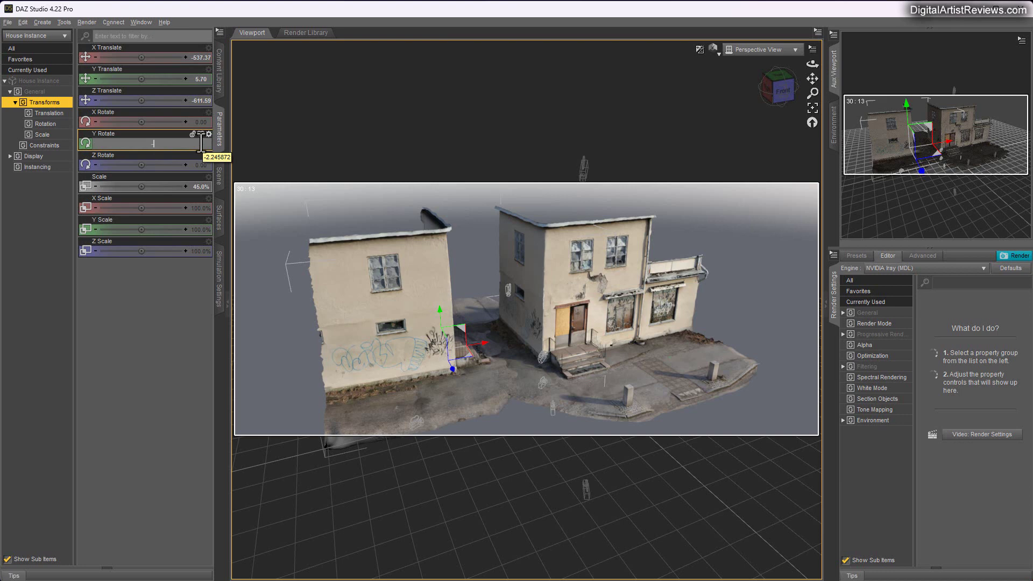
key("Return")
left_click_drag(141, 144, 164, 144)
left_click(182, 132, "alt")
- Move the House Instance closer to the original house and adjust its height to match the ground
left_click_drag(462, 361, 481, 368)
mouse_move(813, 65)
left_mouse_down()
mouse_move(786, 67)
mouse_move(802, 63)
left_mouse_up()
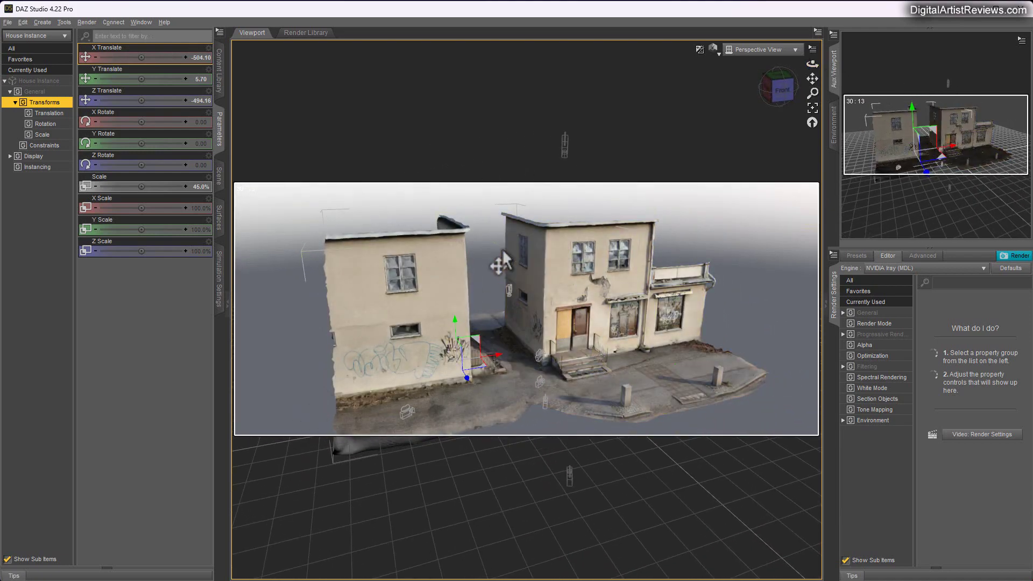
left_click_drag(813, 93, 810, 65)
left_click_drag(399, 320, 397, 322)
left_click_drag(399, 321, 396, 321)
left_click_drag(397, 318, 398, 317)
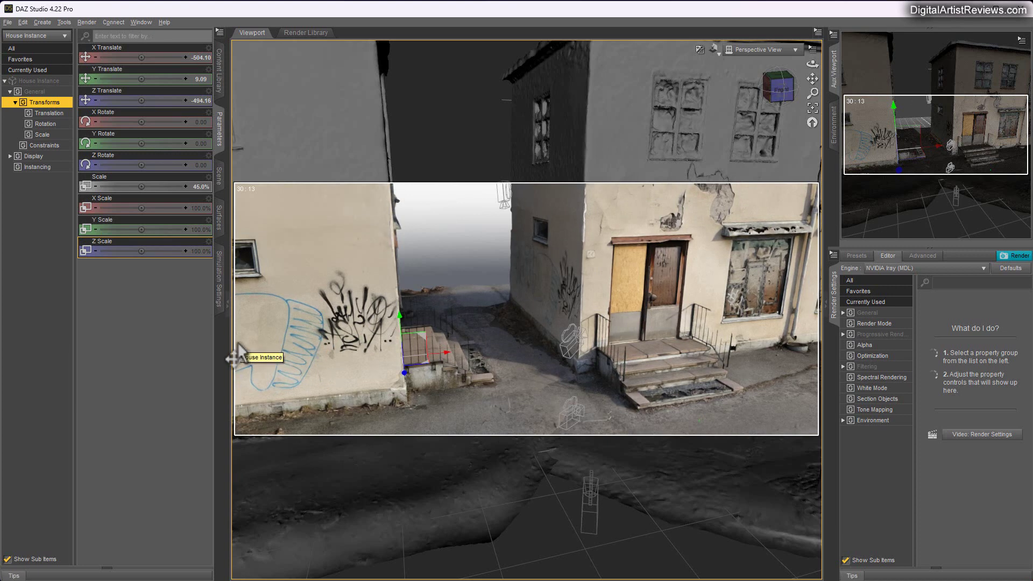
left_click_drag(424, 368, 395, 363)
left_click_drag(132, 79, 125, 79)
- Create a second instance of the House and place it behind the gap between the two buildings
left_click_drag(812, 63, 772, 61)
left_click_drag(813, 93, 813, 123)
left_click(219, 176)
left_click(51, 97)
left_click(34, 24)
left_click(254, 322)
left_click(48, 96)
left_click(52, 127)
left_click_drag(717, 409, 490, 360)
- Adjust the first House Instance's position to refine the alley between it and the original house
left_click(47, 117)
left_click_drag(486, 380, 527, 376)
left_click_drag(813, 79, 753, 79)
left_click_drag(813, 93, 813, 32)
mouse_move(812, 79)
left_mouse_down()
mouse_move(850, 46)
mouse_move(818, 72)
left_mouse_up()
mouse_move(446, 382)
left_mouse_down()
mouse_move(393, 385)
mouse_move(442, 388)
mouse_move(428, 369)
mouse_move(431, 391)
left_mouse_up()
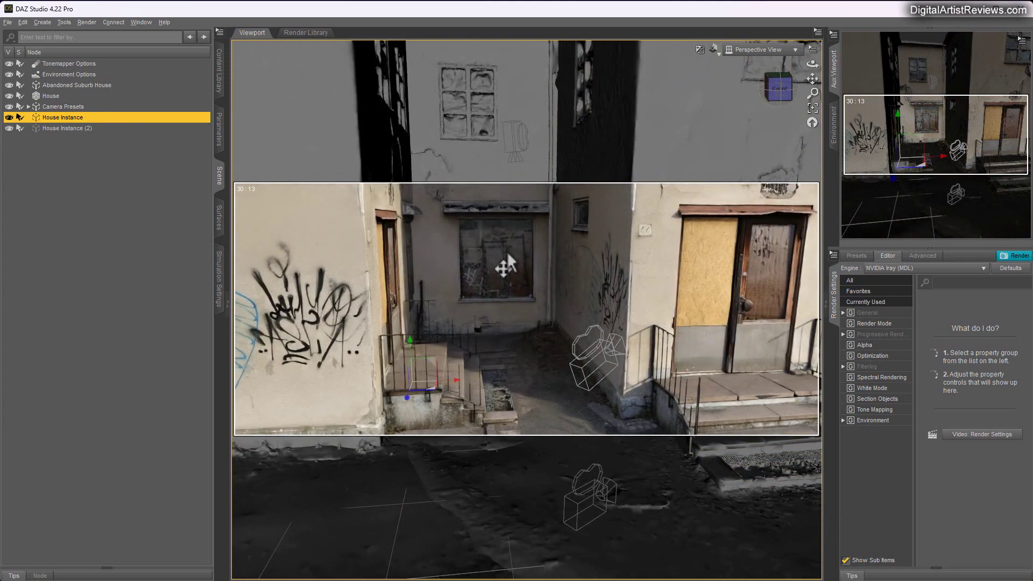
- Delete House Instance (2) from behind the gap between the buildings
left_click_drag(813, 93, 813, 151)
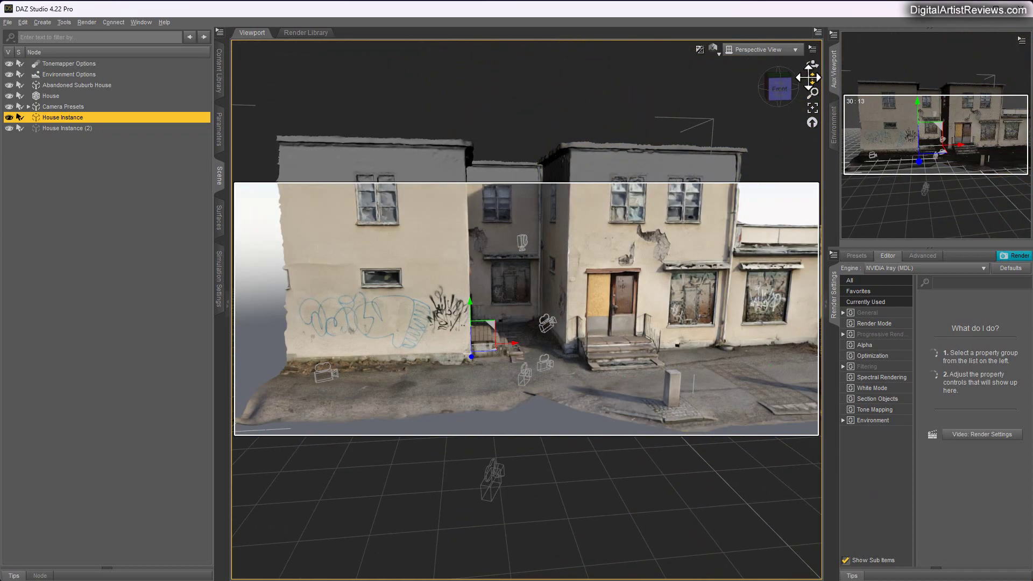
left_click_drag(810, 78, 797, 111)
left_click(65, 128)
right_click(57, 128)
left_click(79, 147)
- Try different uniform Scale values on the House Instance, including 100%
left_click(371, 301)
left_click(219, 130)
mouse_move(137, 186)
left_mouse_down()
mouse_move(120, 186)
mouse_move(142, 183)
left_mouse_up()
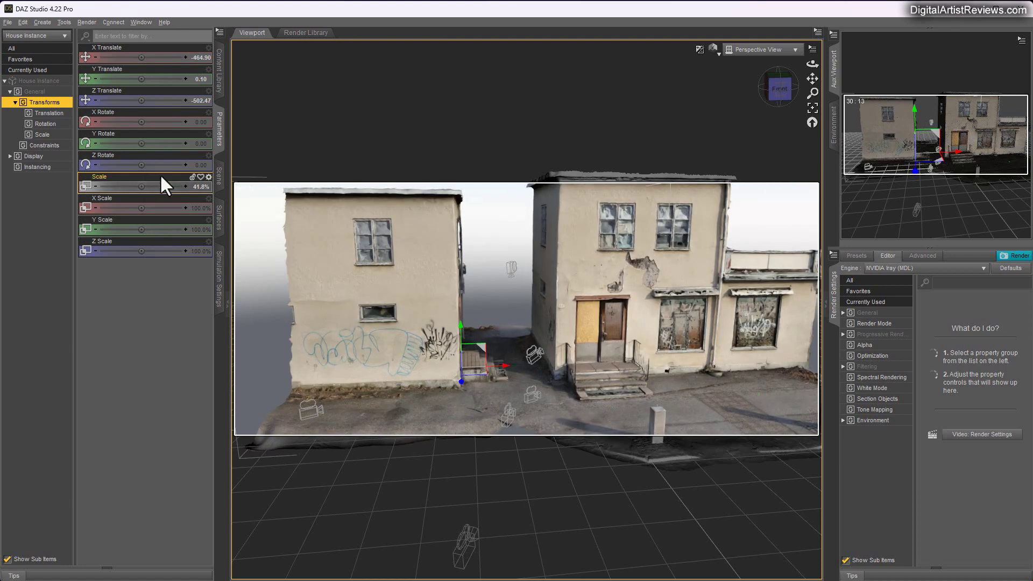
mouse_move(143, 186)
left_mouse_down()
mouse_move(130, 186)
mouse_move(156, 187)
mouse_move(141, 186)
left_mouse_up()
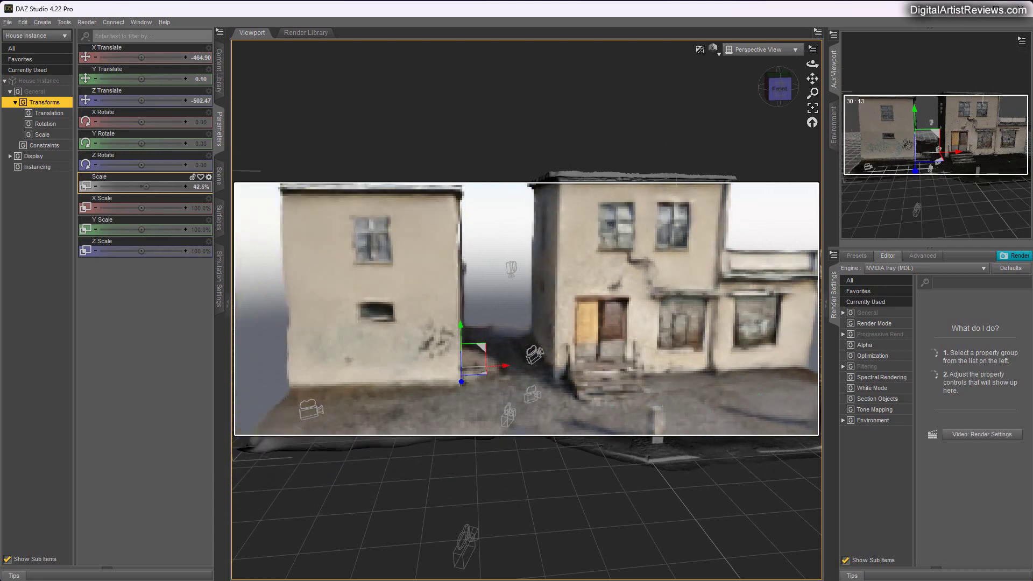
left_click(197, 186)
type("100")
key("Return")
left_click(201, 186)
- Undo the last uniform scale changes on the House Instance
left_click(21, 22)
left_click(22, 34)
left_click(23, 23)
left_click(27, 34)
left_click(22, 22)
left_click(22, 33)
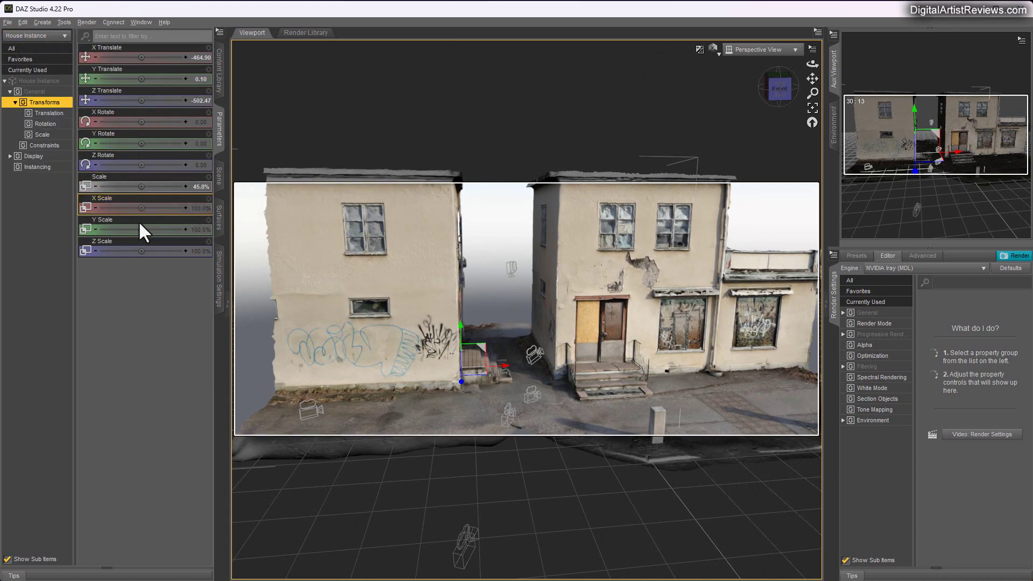
- Distort the House Instance to about 105.9% X Scale, 92.6% Y Scale and 112.8% Z Scale
left_click_drag(145, 209, 158, 209)
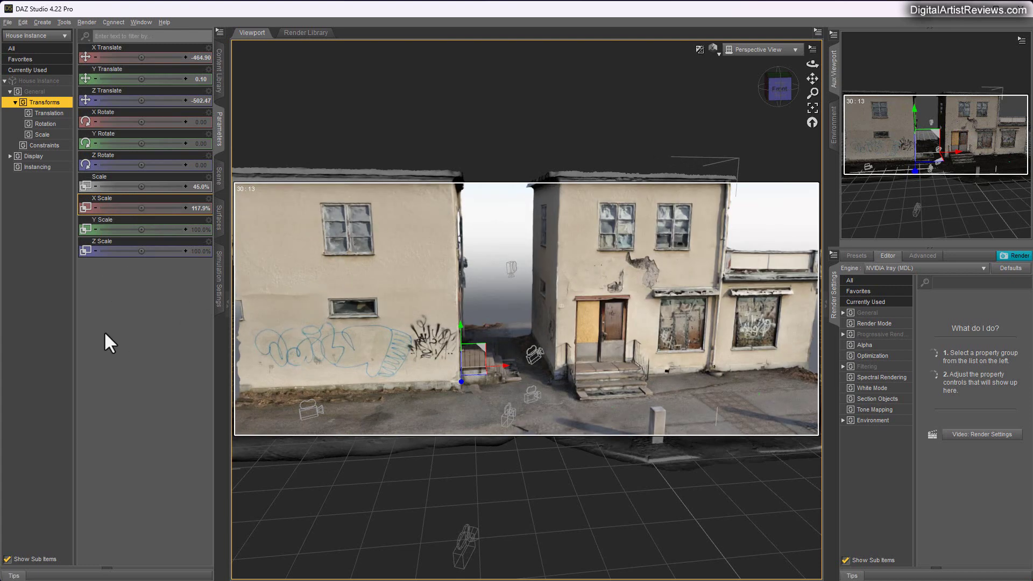
left_click_drag(143, 207, 157, 251)
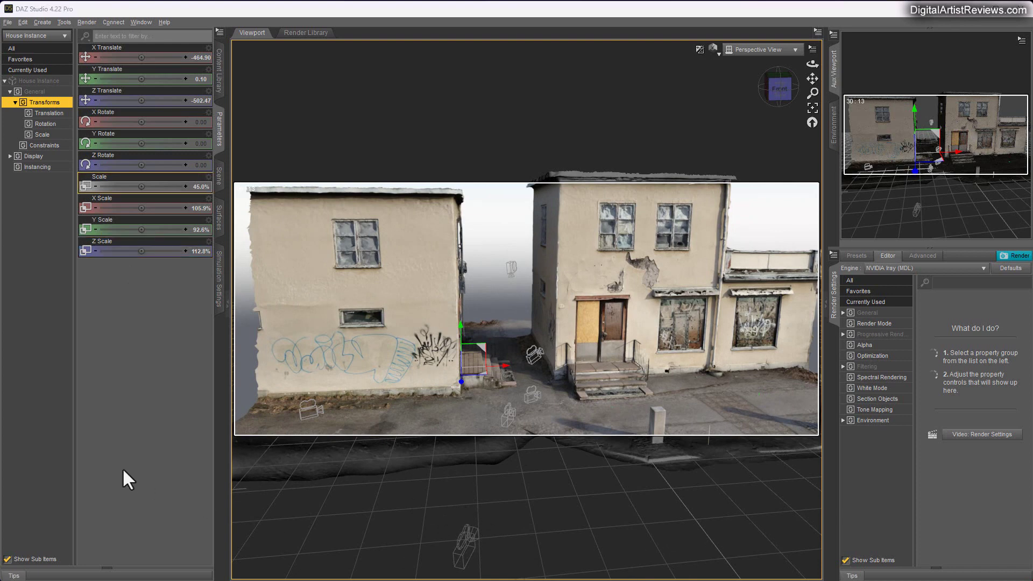
- Move the House Instance farther back and set its X Scale to 100%
left_click(196, 206)
key("Return")
left_click_drag(481, 377, 471, 355)
left_click(200, 208)
type("0")
key("Return")
left_click(199, 209)
type("100")
key("Return")
- Try a lower Y Scale on the House Instance, adjust its height, and reset the Y Scale to 100%
left_click_drag(142, 229, 115, 229)
left_click_drag(143, 80, 144, 79)
left_click(198, 228)
key("Return")
left_click_drag(446, 137, 402, 314)
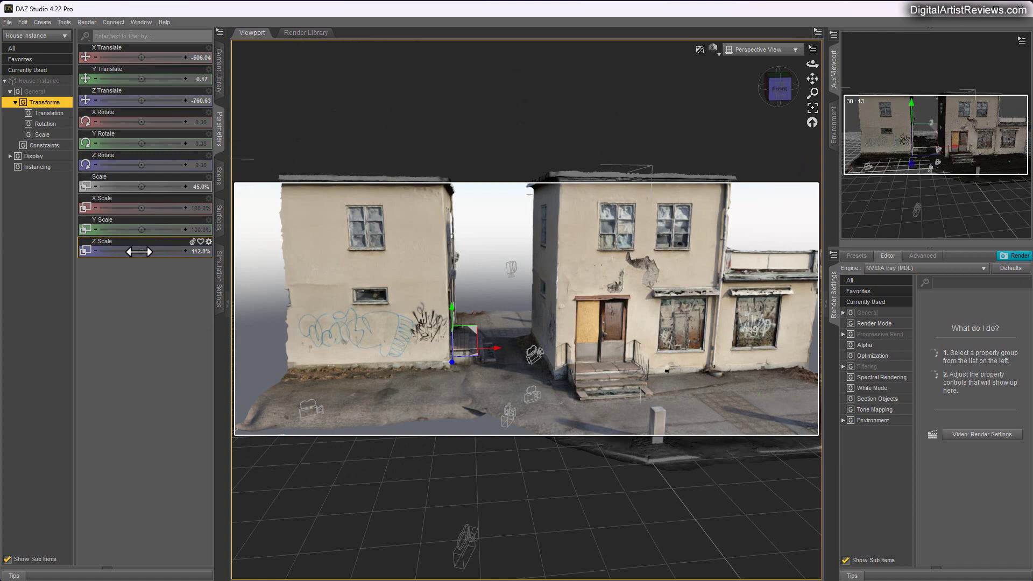
- Mirror the House Instance with a Z Scale of about -111.5% and rotate it about -34.7° around Y
left_click_drag(139, 251, 100, 251)
left_click_drag(141, 143, 124, 143)
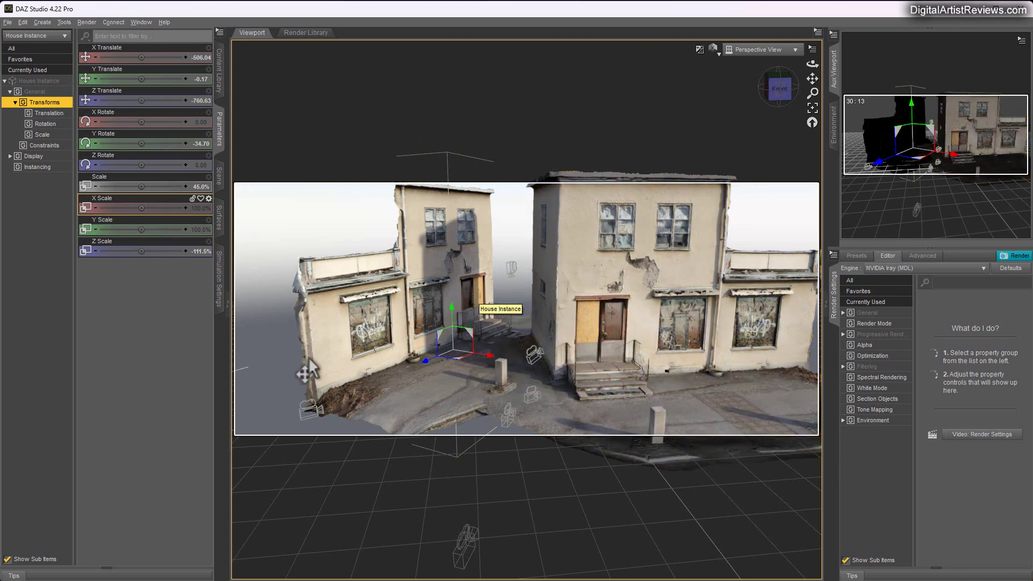
- Apply a blue Base Color to all ten surfaces of the original House, and undo the colour change
left_click(220, 179)
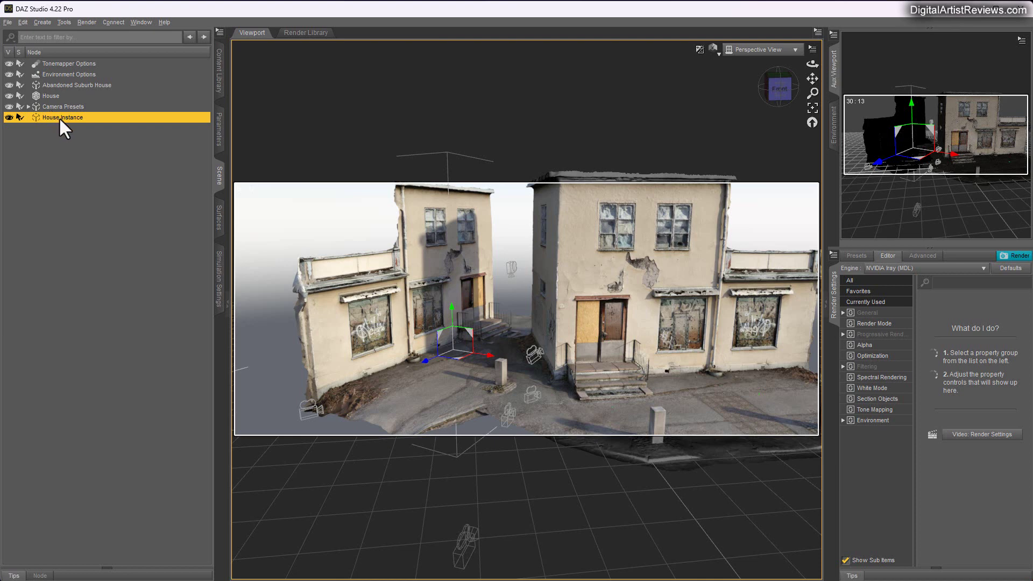
left_click(50, 95)
left_click(225, 226)
left_click(25, 90)
left_click(6, 90)
left_click(186, 189)
left_click(566, 263)
left_click_drag(566, 263, 560, 269)
left_click(575, 375)
left_click(23, 22)
left_click(28, 32)
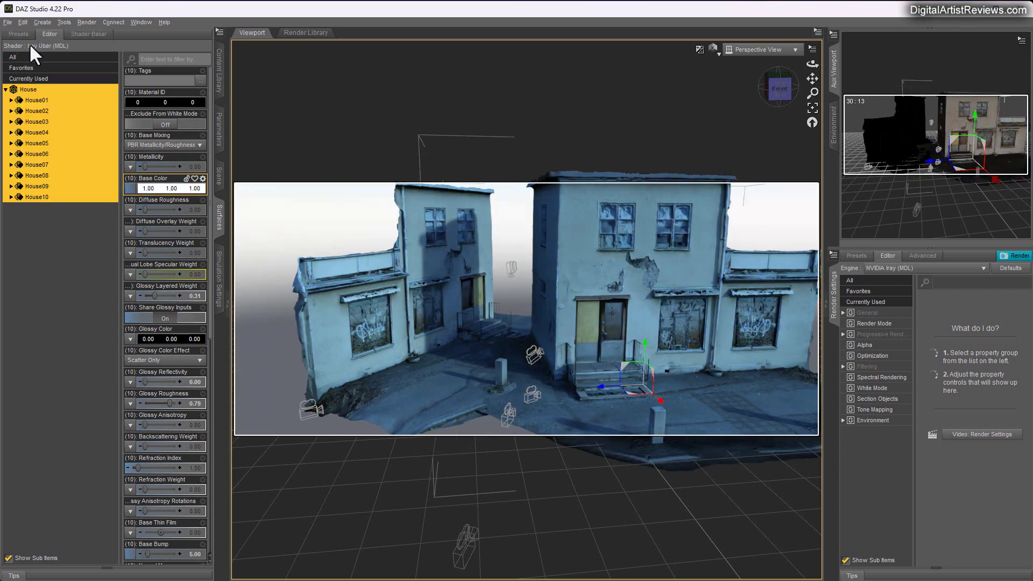
- Delete the remaining House Instance from the scene
left_click(219, 175)
right_click(60, 118)
left_click(68, 120)
- Save only the House as a scene subset named Building, leaving out the other scene nodes
left_click(7, 22)
left_click(33, 85)
left_click(8, 25)
mouse_move(24, 97)
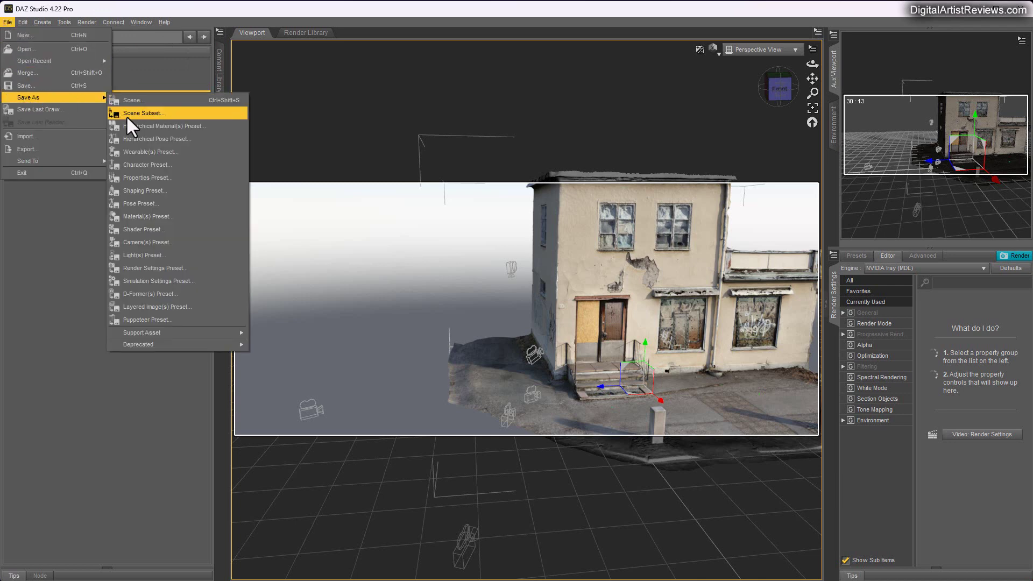
left_click(127, 115)
type("Building")
key("Return")
left_click(469, 285)
left_click(469, 267)
left_click(468, 257)
left_click(469, 249)
left_click(525, 406)
- Load the saved Building subset from the content library and place the copy beside the original house
left_click(221, 81)
double_click(138, 264)
left_click_drag(355, 353, 383, 365)
- Select the loaded copy of the house and open its surface settings
left_click(219, 176)
left_click(56, 117)
left_click(219, 217)
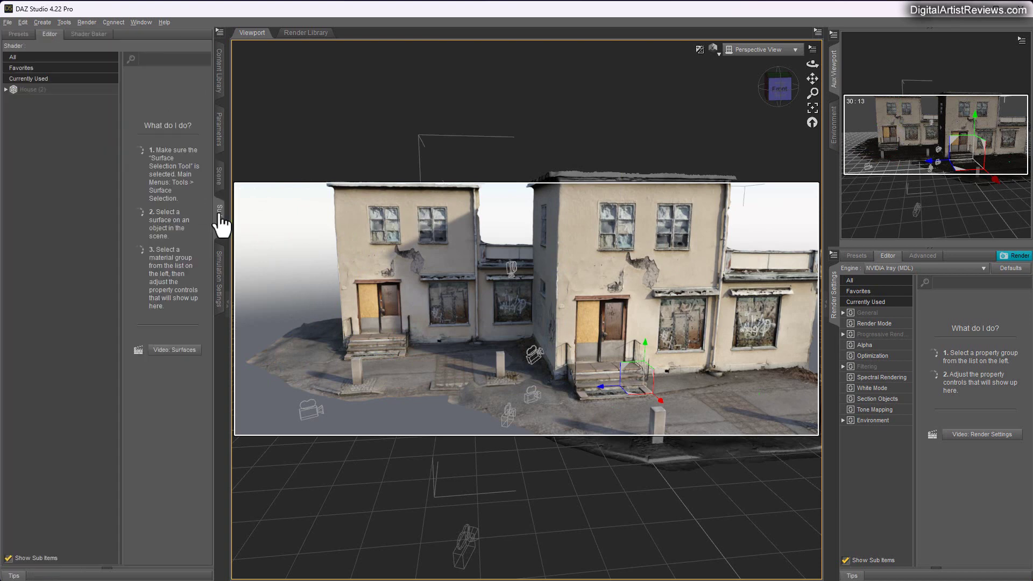